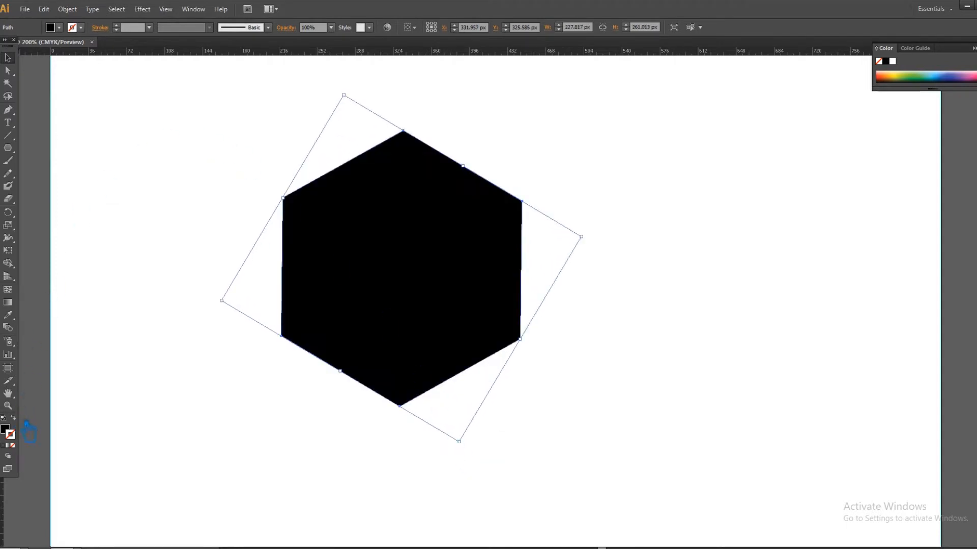
Swap the hexagon's black fill to its stroke and set the stroke weight to 20 pt
{"action": "left_click", "coordinate": [14, 418]}
{"action": "left_click", "coordinate": [149, 27]}
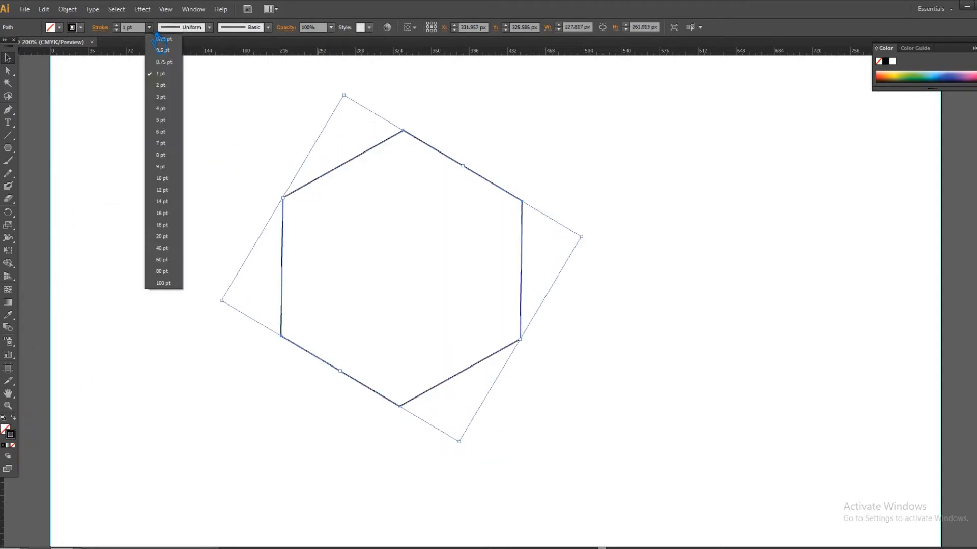
{"action": "left_click", "coordinate": [168, 237]}
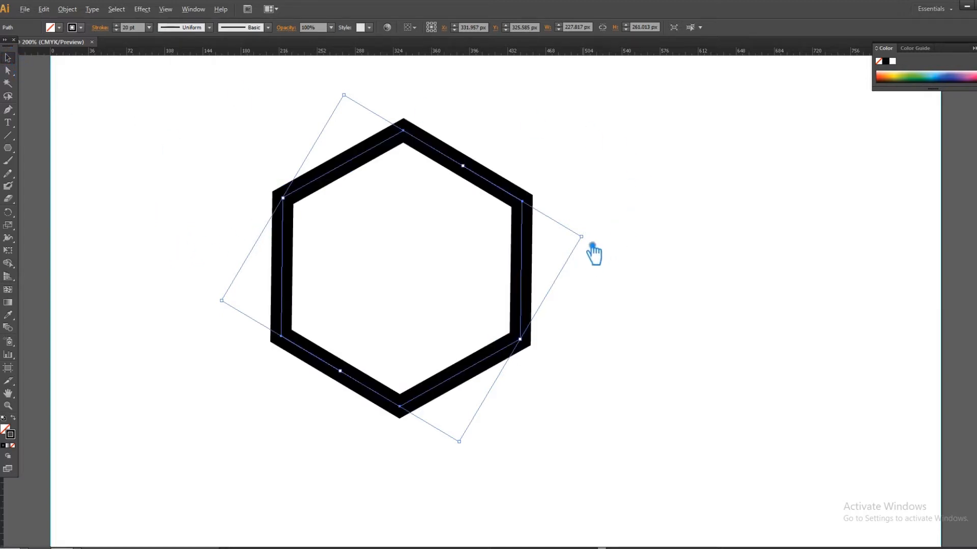
Scale the hexagon outline down proportionally around its centre to about 106 × 122 px
{"action": "left_click_drag", "start_coordinate": [591, 242], "coordinate": [555, 247]}
{"action": "key", "text": "ctrl+equal"}
{"action": "key", "text": "ctrl+equal"}
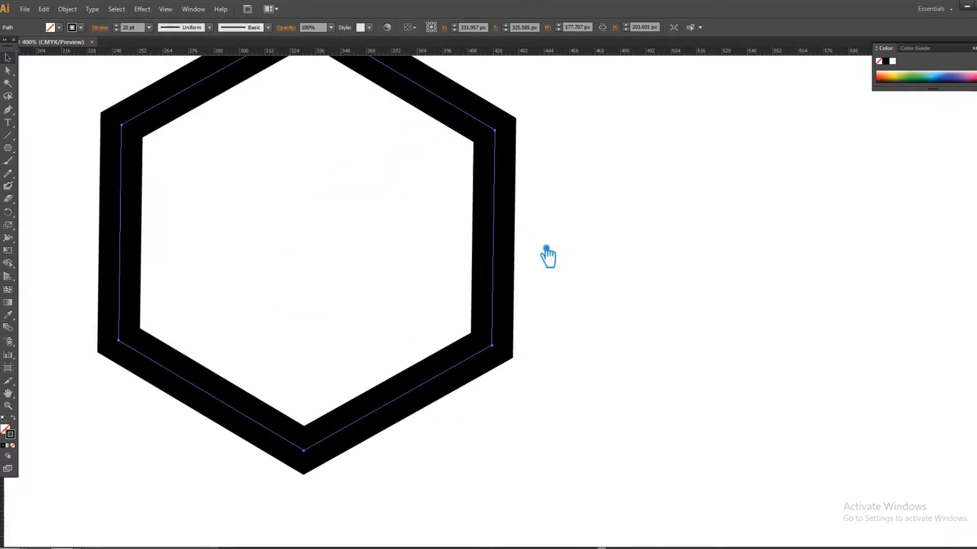
{"action": "left_click_drag", "start_coordinate": [599, 193], "coordinate": [499, 253]}
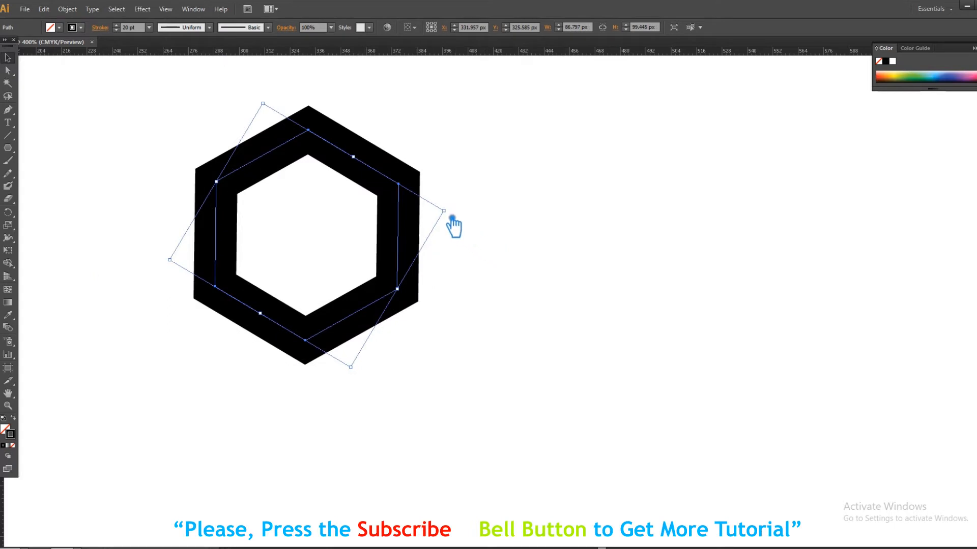
{"action": "left_click_drag", "start_coordinate": [452, 217], "coordinate": [495, 202]}
{"action": "left_click_drag", "start_coordinate": [529, 256], "coordinate": [732, 312]}
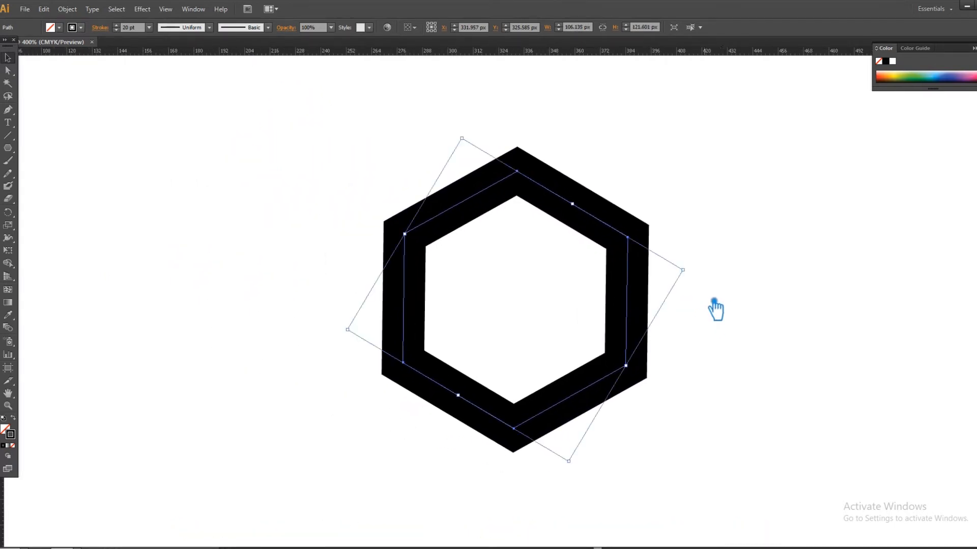
Expand the hexagon's fill and stroke into a solid shape
{"action": "left_click", "coordinate": [67, 9]}
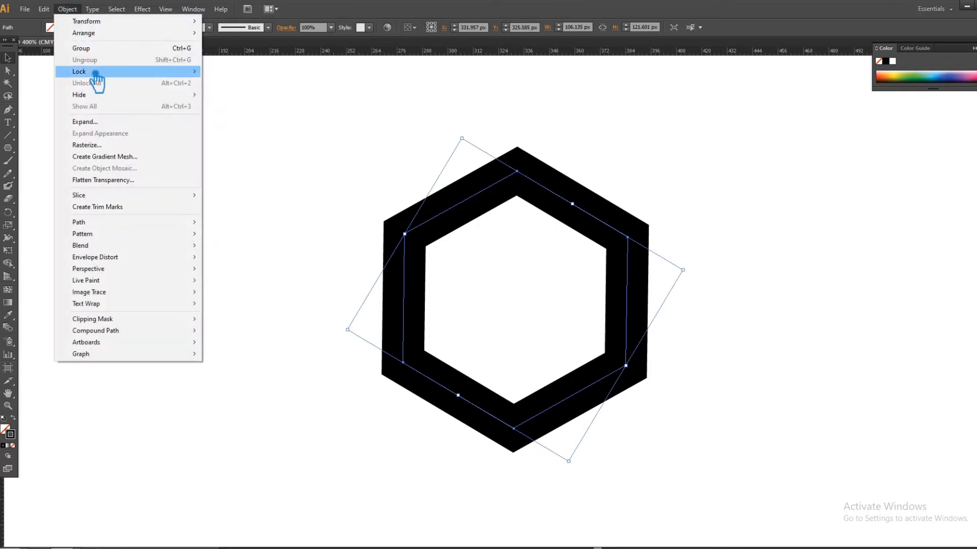
{"action": "left_click", "coordinate": [102, 122]}
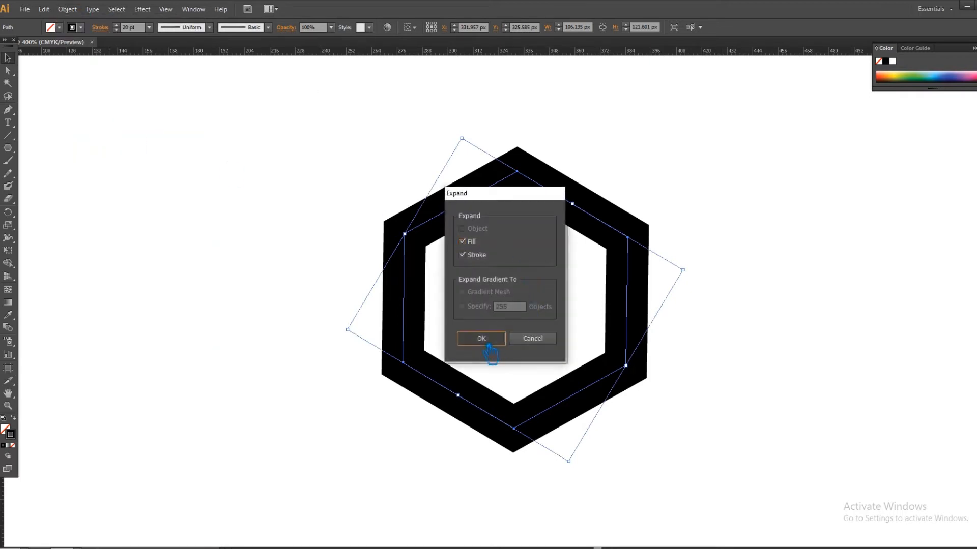
{"action": "left_click", "coordinate": [488, 339]}
{"action": "left_click", "coordinate": [717, 297]}
{"action": "left_click", "coordinate": [634, 286]}
{"action": "left_click", "coordinate": [712, 297]}
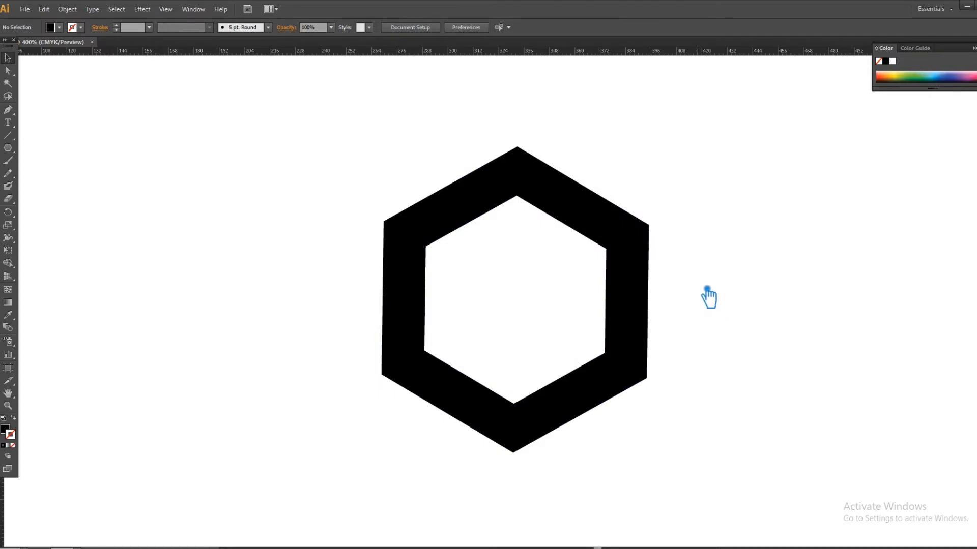
Draw a thin vertical rectangle about 2.25 × 110 px to the left of the hexagon
{"action": "left_click", "coordinate": [8, 148]}
{"action": "left_click", "coordinate": [10, 148]}
{"action": "left_click", "coordinate": [44, 148]}
{"action": "left_click_drag", "start_coordinate": [166, 130], "coordinate": [179, 363]}
{"action": "left_click", "coordinate": [7, 57]}
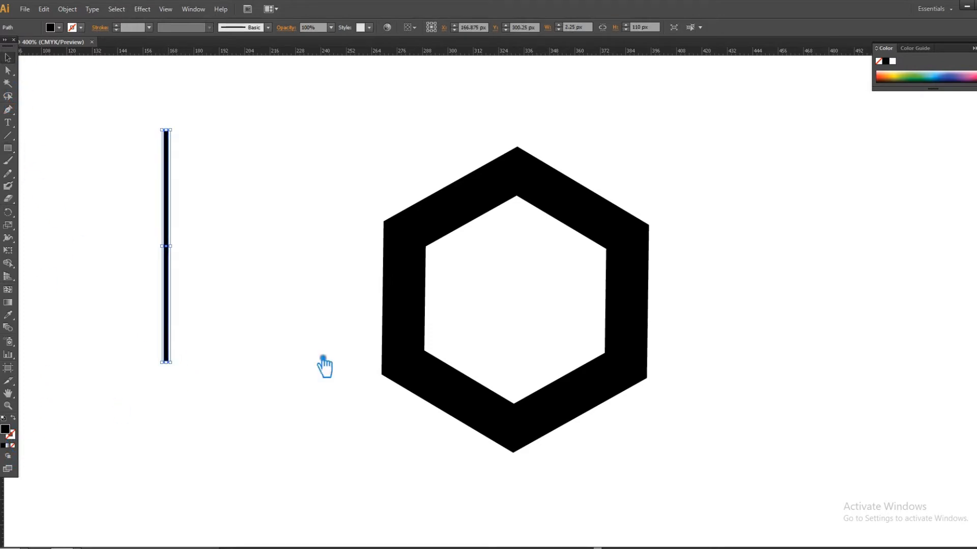
Try a white fill on the thin vertical bar
{"action": "double_click", "coordinate": [5, 429]}
{"action": "left_click", "coordinate": [520, 184]}
{"action": "left_click", "coordinate": [769, 190]}
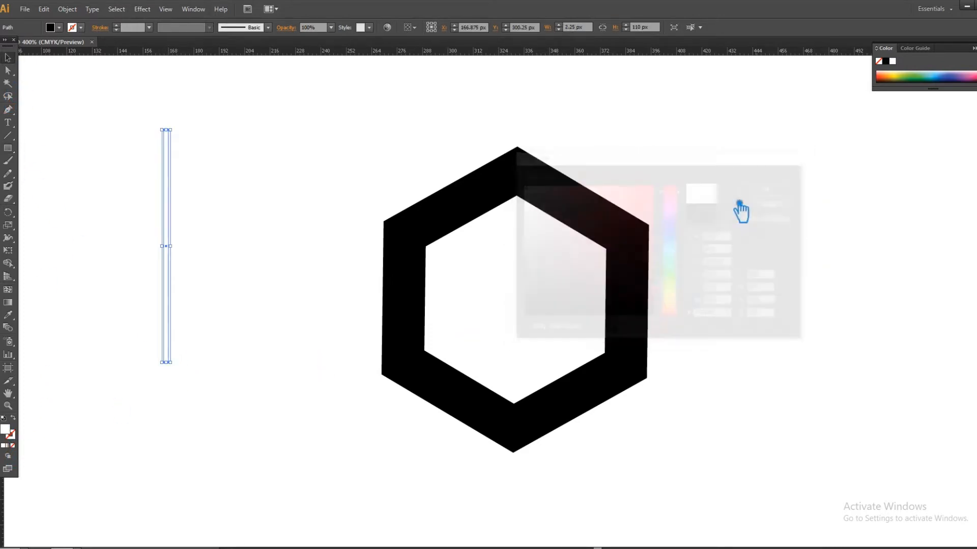
Fill the thin vertical bar with dark grey and deselect it
{"action": "double_click", "coordinate": [12, 438]}
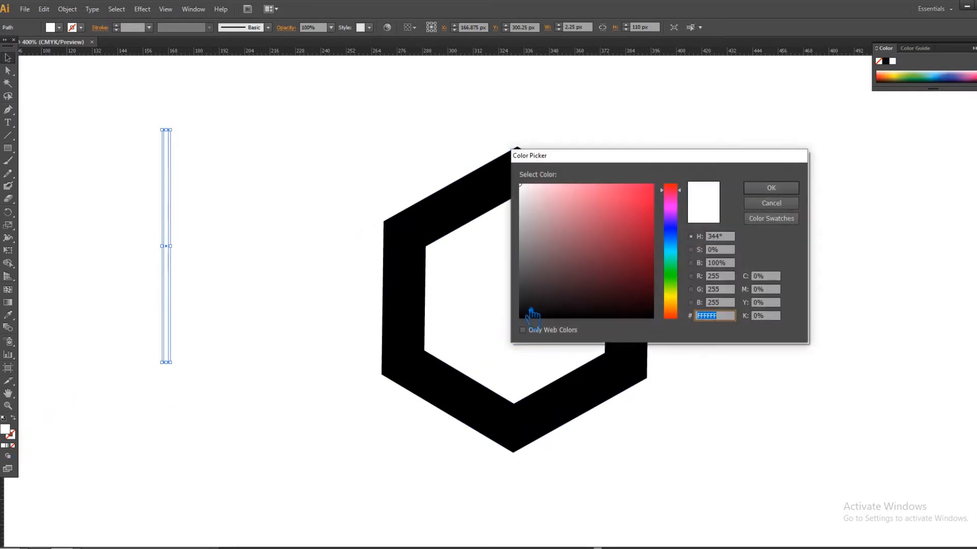
{"action": "left_click", "coordinate": [535, 281]}
{"action": "left_click", "coordinate": [763, 187]}
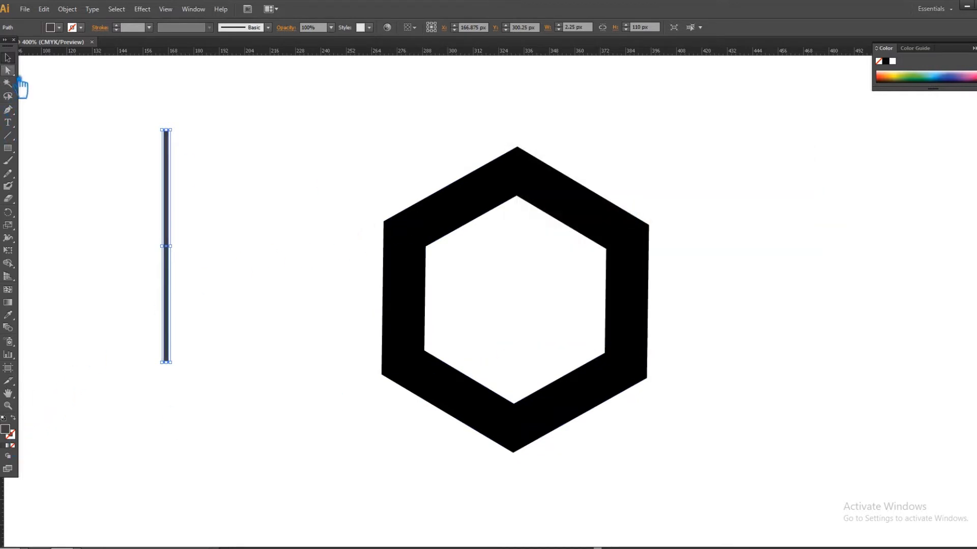
{"action": "left_click", "coordinate": [228, 121]}
Move the grey bar closer to the hexagon and place guides through the hexagon's vertical centre, outer sides and corners
{"action": "left_click_drag", "start_coordinate": [173, 231], "coordinate": [523, 208]}
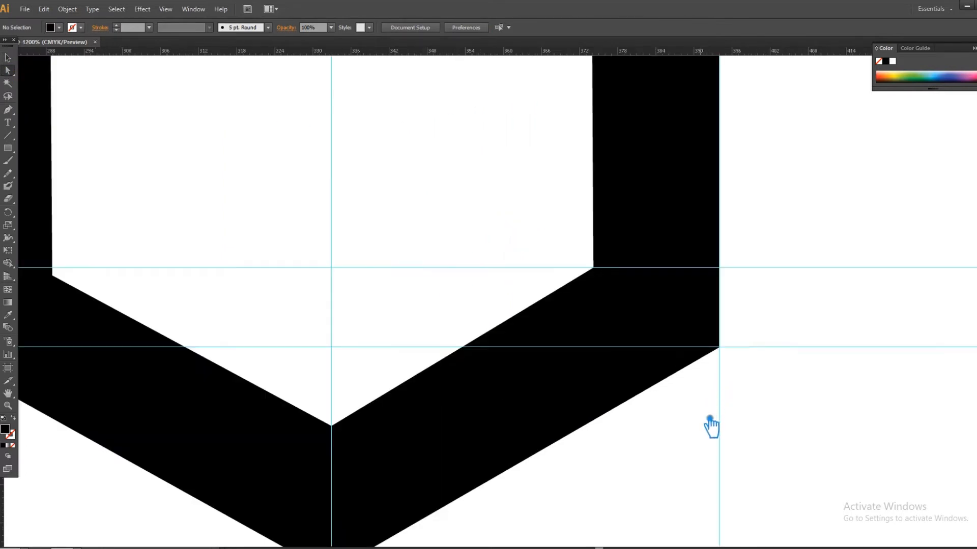
{"action": "key", "text": "ctrl+minus"}
{"action": "key", "text": "ctrl+minus"}
{"action": "key", "text": "ctrl+minus"}
{"action": "key", "text": "ctrl+minus"}
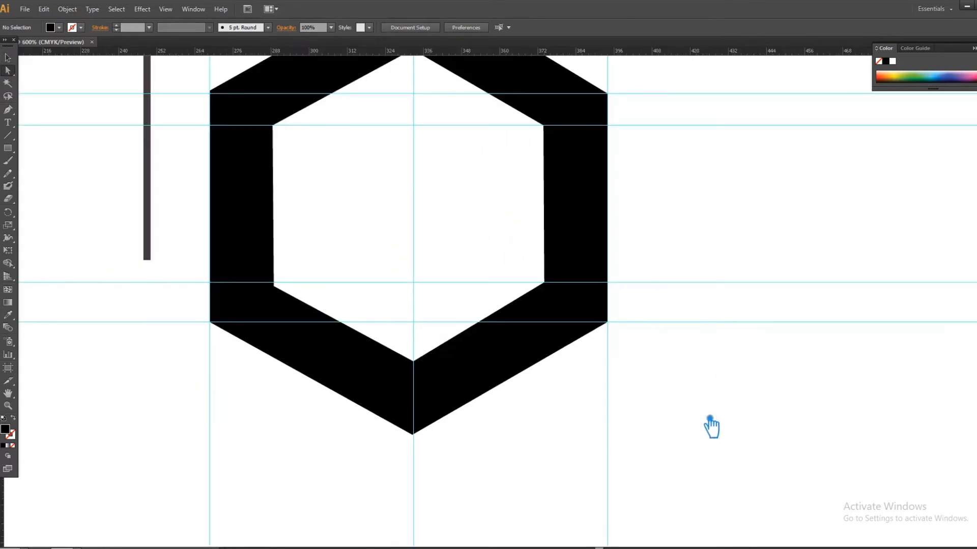
{"action": "left_click_drag", "start_coordinate": [636, 346], "coordinate": [659, 388]}
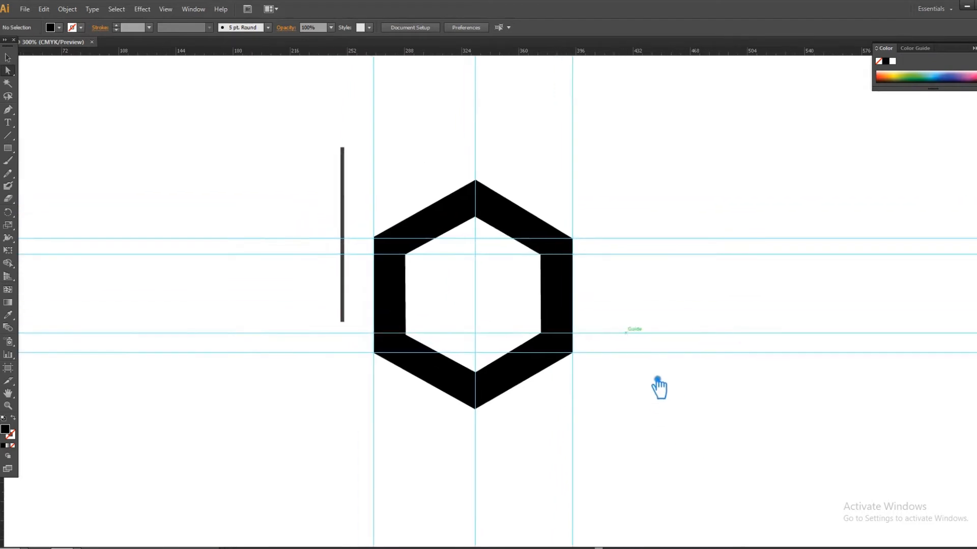
Centre the grey bar on the hexagon's middle guide and lengthen it downward to about 185 px, past the bottom corner
{"action": "left_click_drag", "start_coordinate": [338, 146], "coordinate": [402, 211]}
{"action": "left_click", "coordinate": [402, 211]}
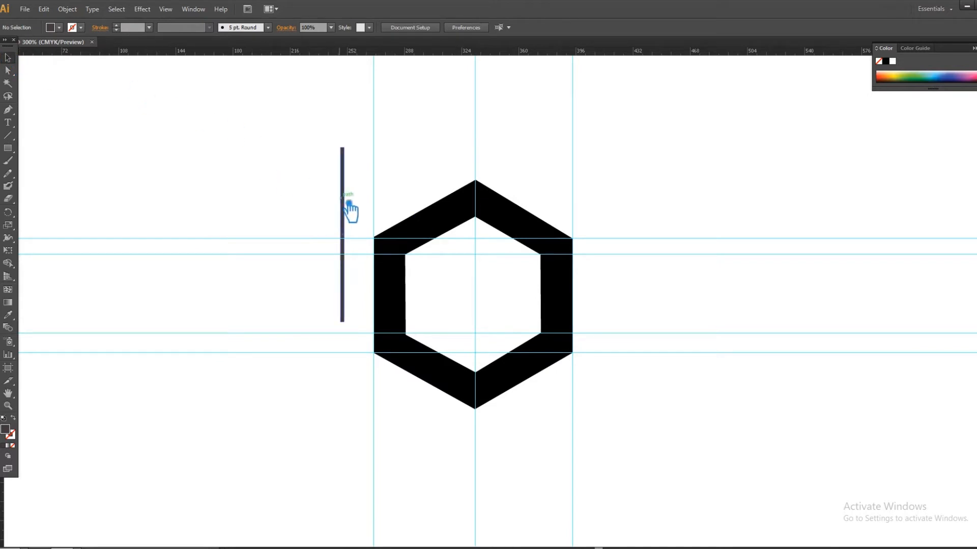
{"action": "left_click_drag", "start_coordinate": [351, 205], "coordinate": [485, 202]}
{"action": "left_click_drag", "start_coordinate": [475, 317], "coordinate": [479, 440]}
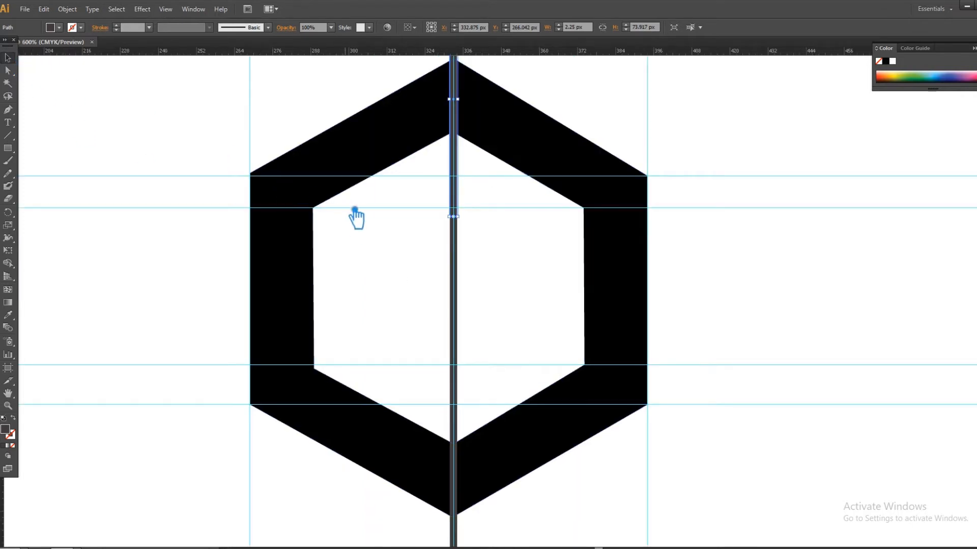
Rotate the short grey bar and position it diagonally across the hexagon's upper-right corner, through the inner and outer corner points
{"action": "left_click_drag", "start_coordinate": [354, 209], "coordinate": [392, 290]}
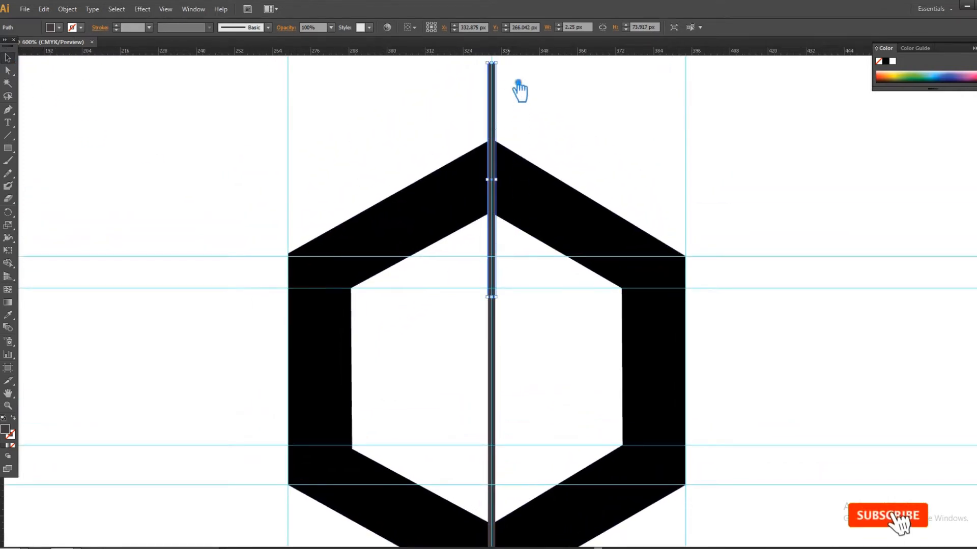
{"action": "left_click_drag", "start_coordinate": [506, 72], "coordinate": [576, 124]}
{"action": "left_click_drag", "start_coordinate": [545, 153], "coordinate": [693, 251]}
{"action": "left_click_drag", "start_coordinate": [745, 207], "coordinate": [744, 247]}
{"action": "left_click_drag", "start_coordinate": [676, 267], "coordinate": [682, 275]}
{"action": "key", "text": "Down"}
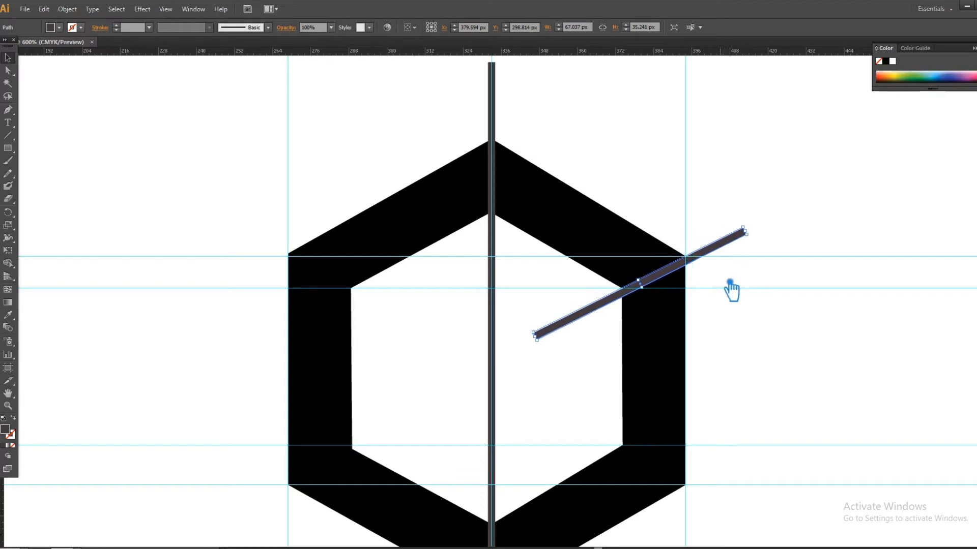
{"action": "left_click", "coordinate": [755, 294]}
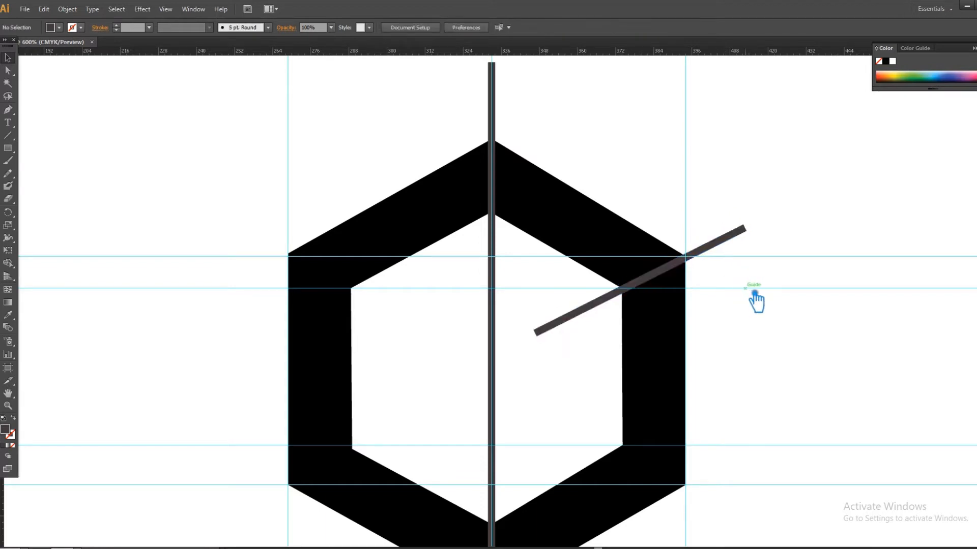
Mirror the diagonal bar onto the hexagon's upper-left corner and reflect a copy of the pair across the horizontal axis
{"action": "left_click", "coordinate": [603, 301]}
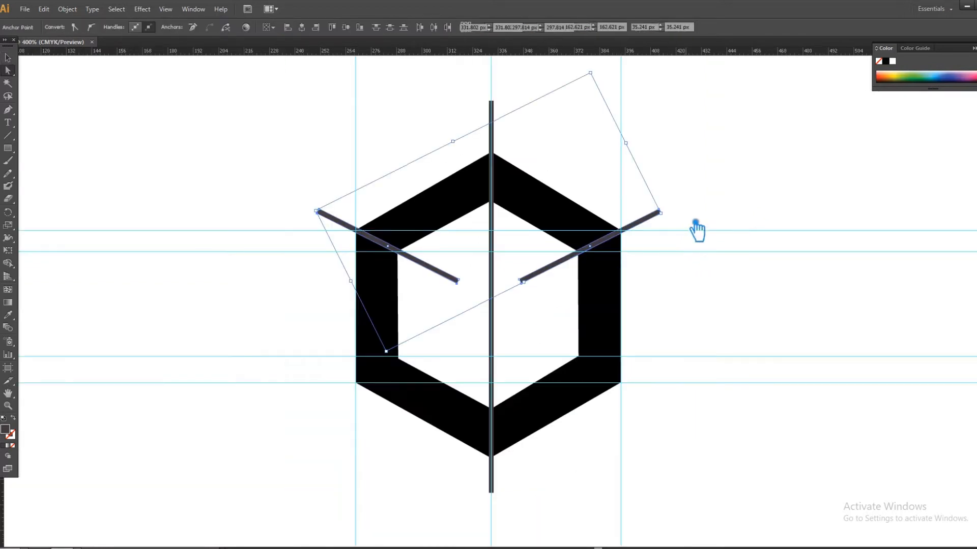
{"action": "right_click", "coordinate": [631, 227]}
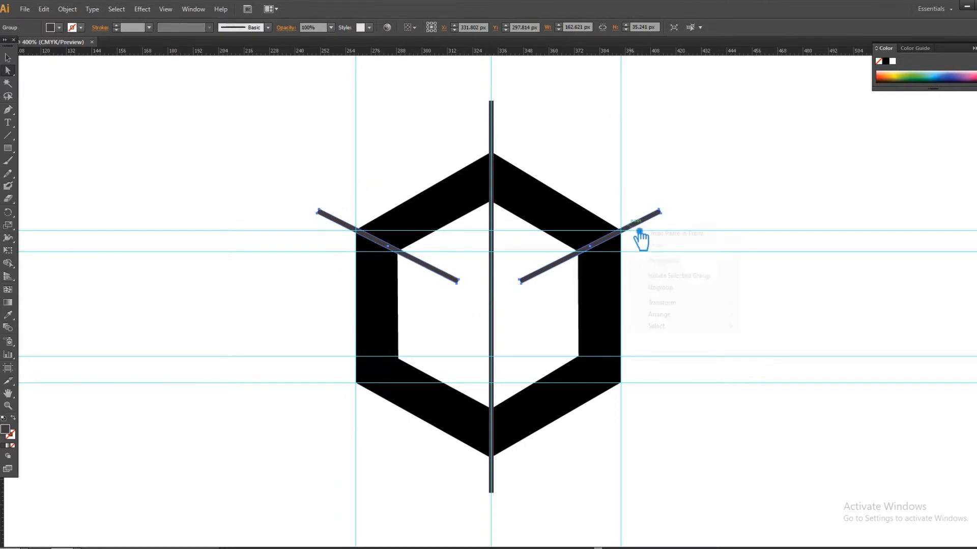
{"action": "mouse_move", "coordinate": [700, 307]}
{"action": "left_click", "coordinate": [785, 342]}
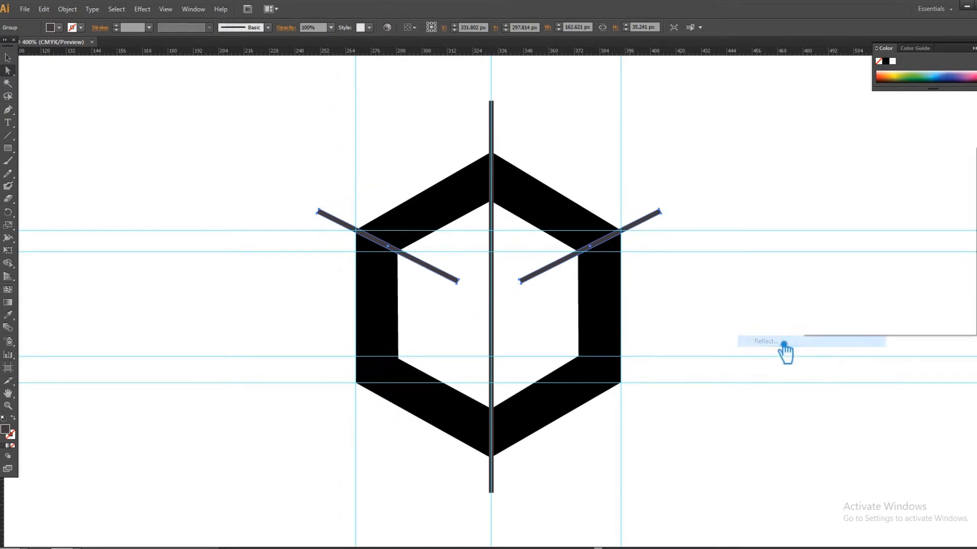
{"action": "left_click", "coordinate": [834, 309]}
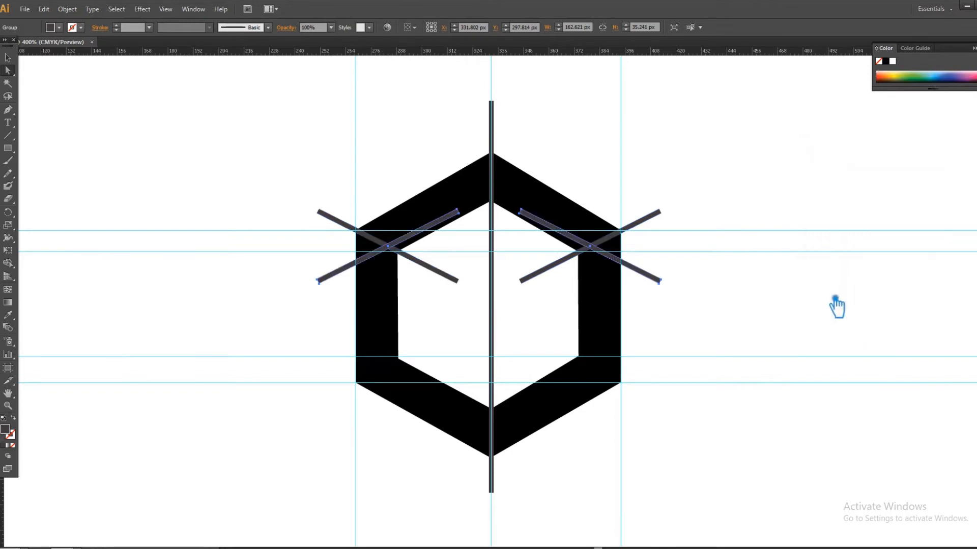
{"action": "left_click", "coordinate": [795, 294]}
{"action": "left_click_drag", "start_coordinate": [451, 228], "coordinate": [462, 331]}
{"action": "key", "text": "ctrl+z"}
Move the reflected pair of diagonal bars down onto the hexagon's two lower corners
{"action": "left_click", "coordinate": [8, 58]}
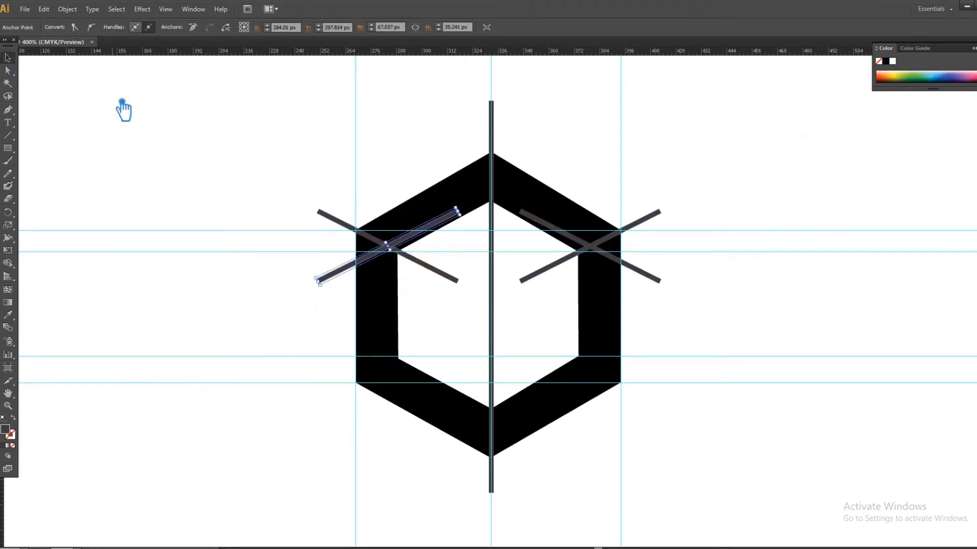
{"action": "left_click", "coordinate": [121, 101]}
{"action": "left_click_drag", "start_coordinate": [446, 219], "coordinate": [473, 349]}
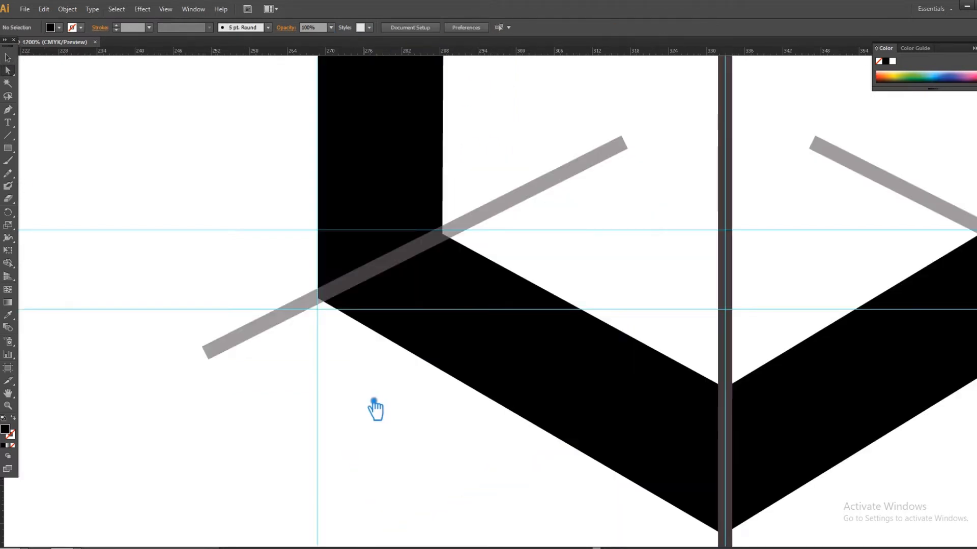
Set the opacity of the lower pair of diagonal bars to 100% and deselect them
{"action": "key", "text": "ctrl+minus"}
{"action": "key", "text": "ctrl+minus"}
{"action": "key", "text": "ctrl+minus"}
{"action": "key", "text": "ctrl+minus"}
{"action": "key", "text": "ctrl+minus"}
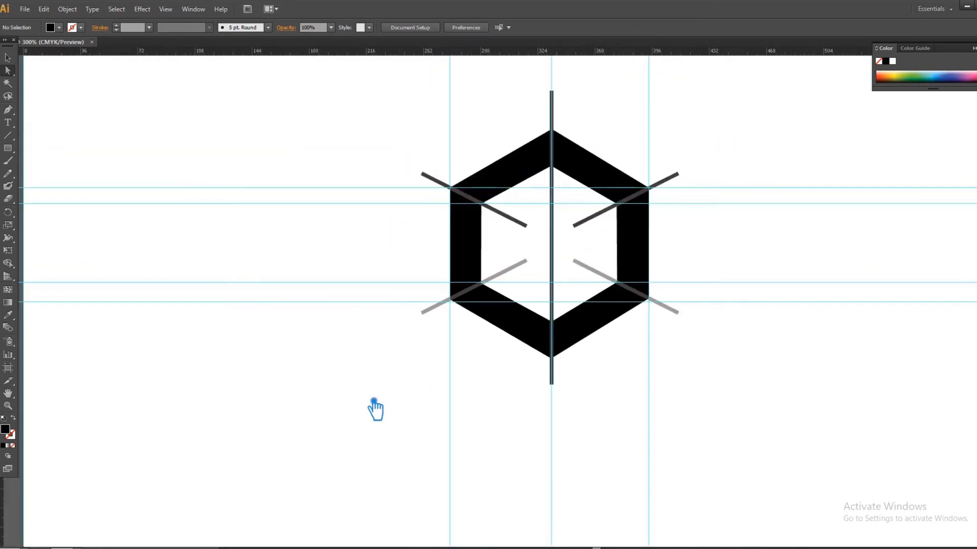
{"action": "left_click", "coordinate": [8, 57]}
{"action": "left_click", "coordinate": [616, 307]}
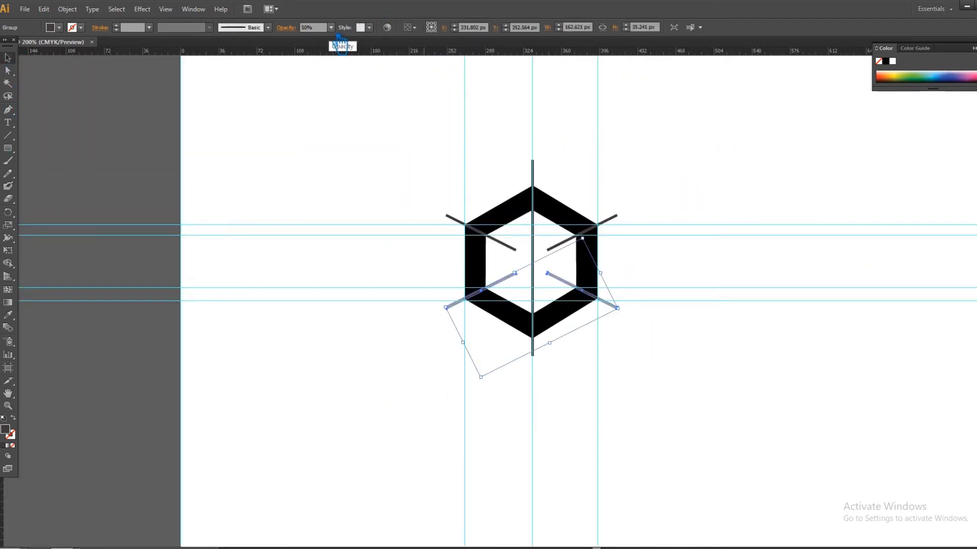
{"action": "left_click", "coordinate": [331, 27]}
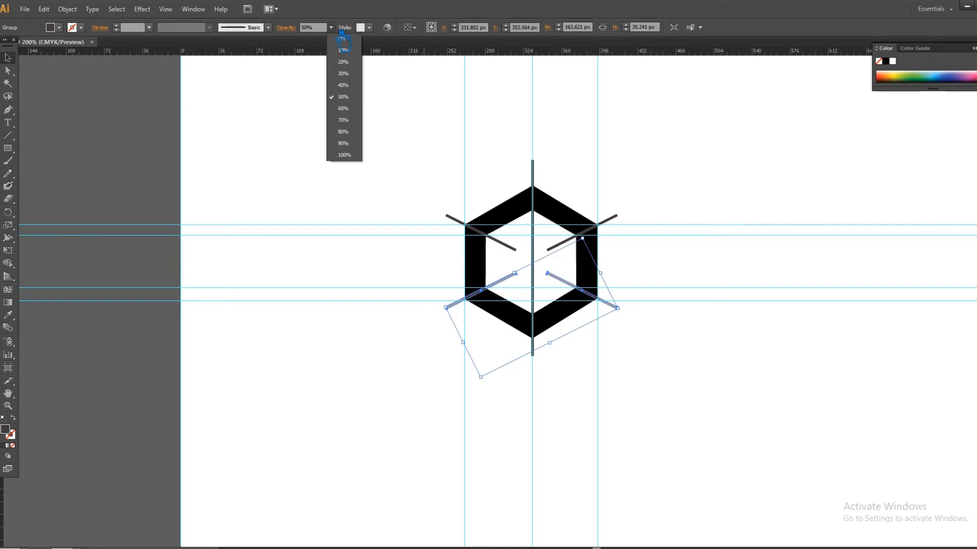
{"action": "left_click", "coordinate": [343, 155]}
{"action": "left_click", "coordinate": [750, 266]}
Select the hexagon with all the grey bars and cut it into six separate segments with Pathfinder
{"action": "key", "text": "ctrl+plus"}
{"action": "key", "text": "ctrl+plus"}
{"action": "left_click_drag", "start_coordinate": [778, 257], "coordinate": [692, 344]}
{"action": "left_click_drag", "start_coordinate": [729, 432], "coordinate": [218, 173]}
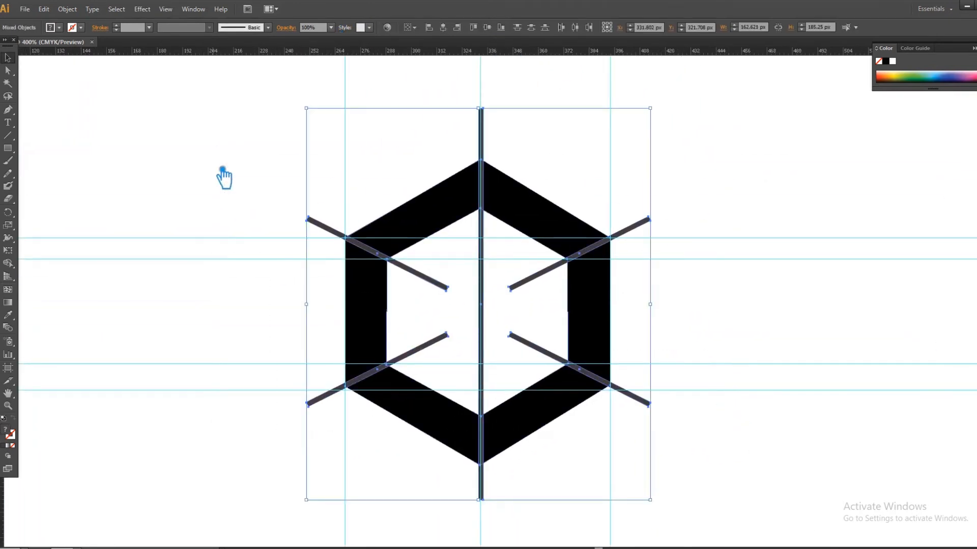
{"action": "key", "text": "ctrl+shift+F9"}
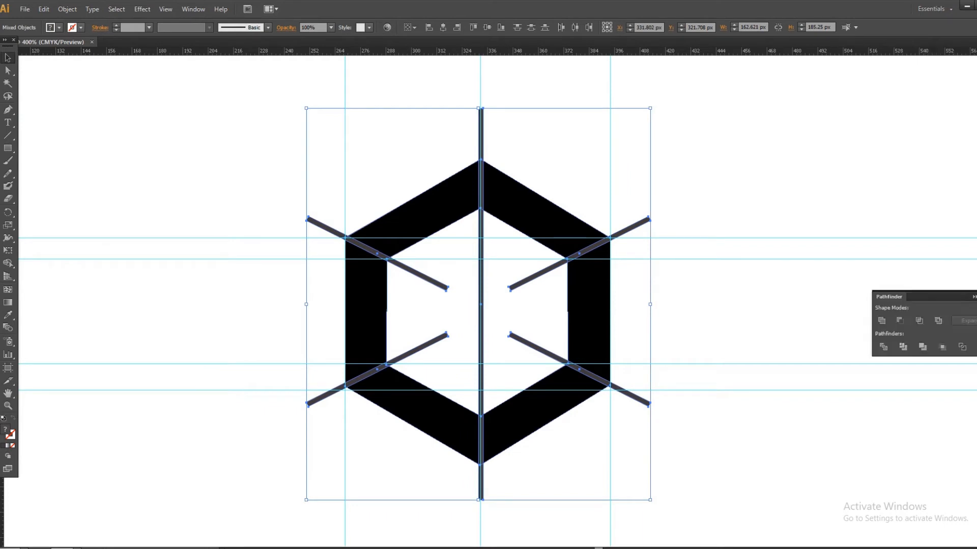
{"action": "left_click", "coordinate": [919, 345]}
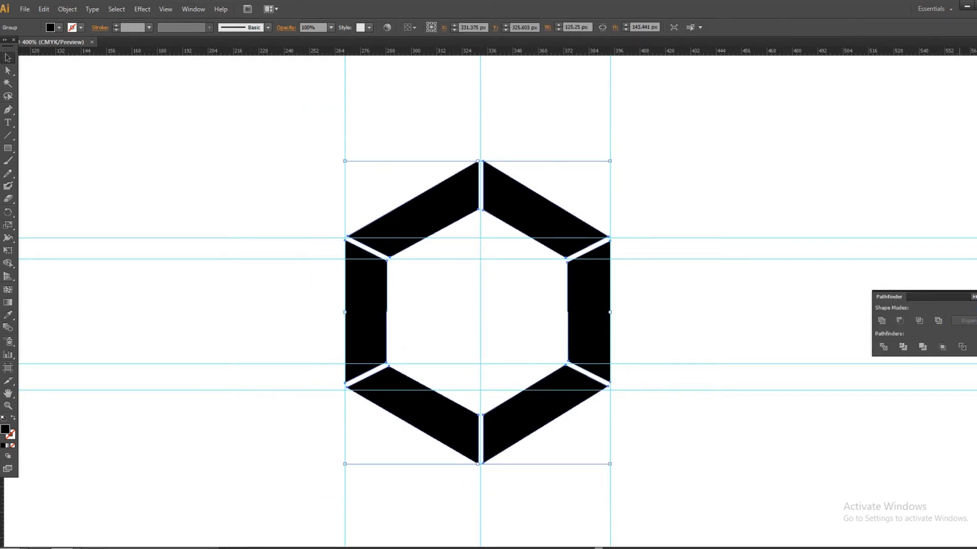
{"action": "left_click", "coordinate": [801, 287]}
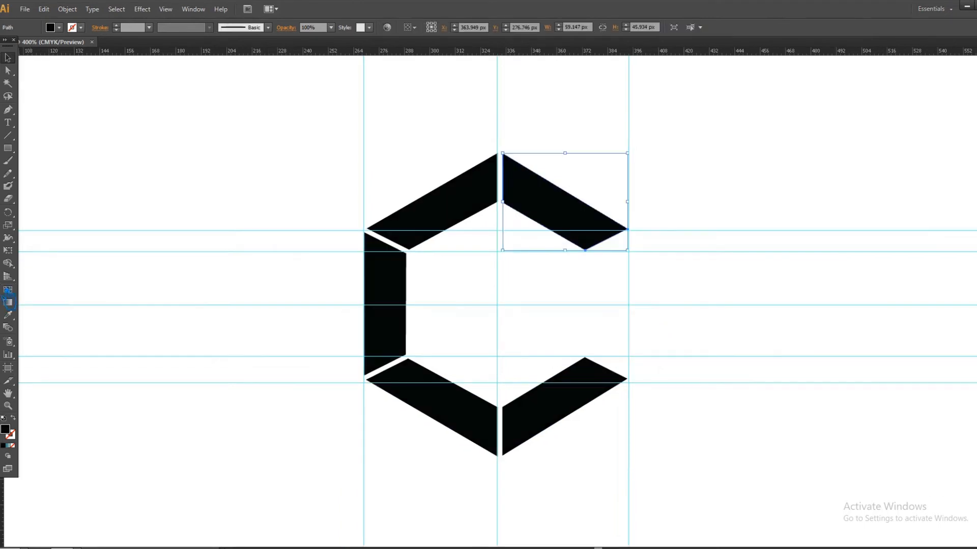
Apply a blue-to-white linear gradient to the hexagon's upper-right segment and open the gradient settings
{"action": "left_click", "coordinate": [8, 302]}
{"action": "left_click", "coordinate": [550, 221]}
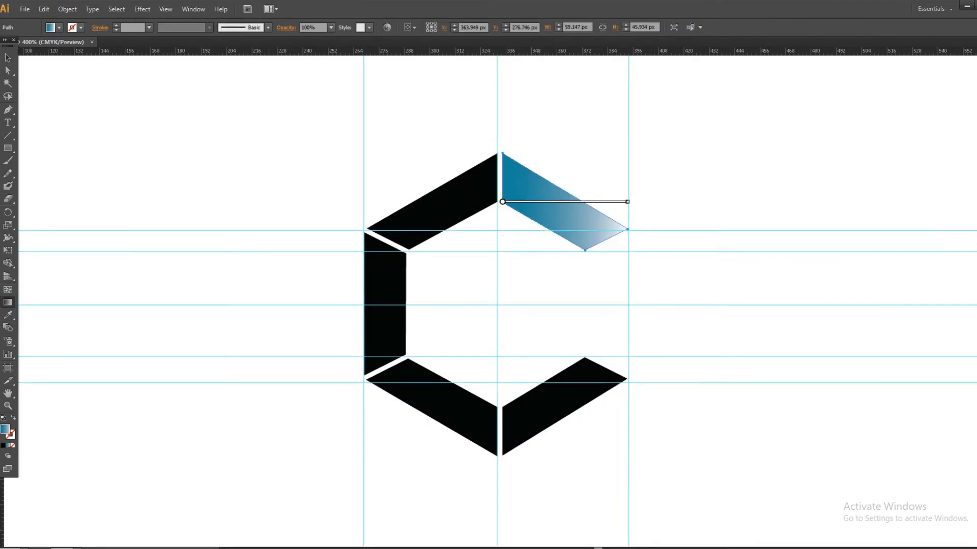
{"action": "key", "text": "ctrl+F9"}
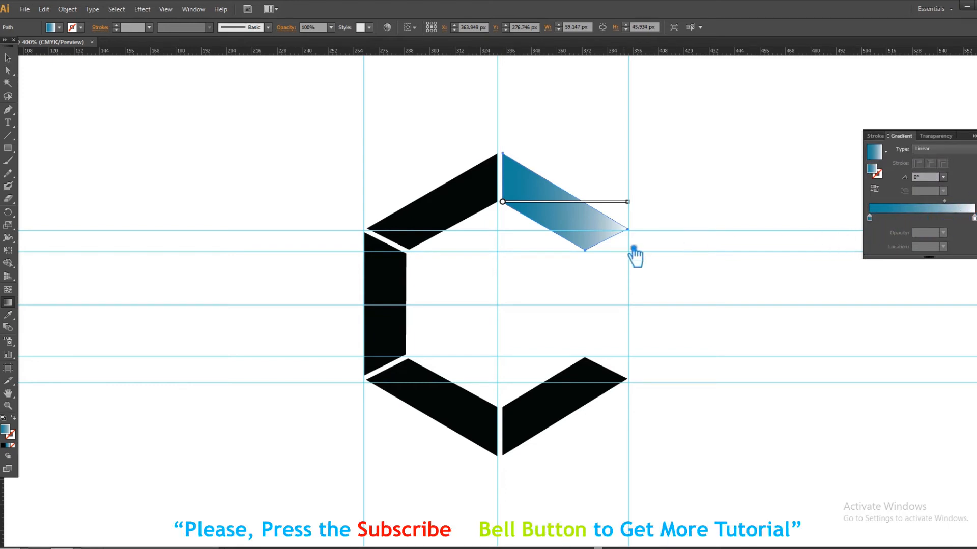
Redraw the upper-right segment's gradient along its slope at an angle of about -33°, running from blue to white, and deselect it
{"action": "left_click_drag", "start_coordinate": [609, 240], "coordinate": [501, 173]}
{"action": "key", "text": "ctrl+z"}
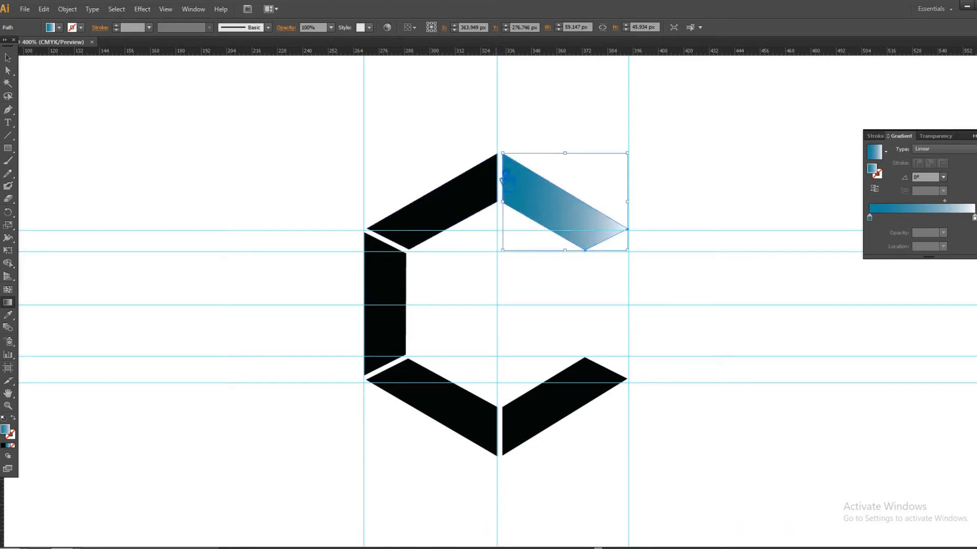
{"action": "left_click_drag", "start_coordinate": [500, 172], "coordinate": [622, 249]}
{"action": "left_click", "coordinate": [8, 57]}
{"action": "left_click", "coordinate": [184, 126]}
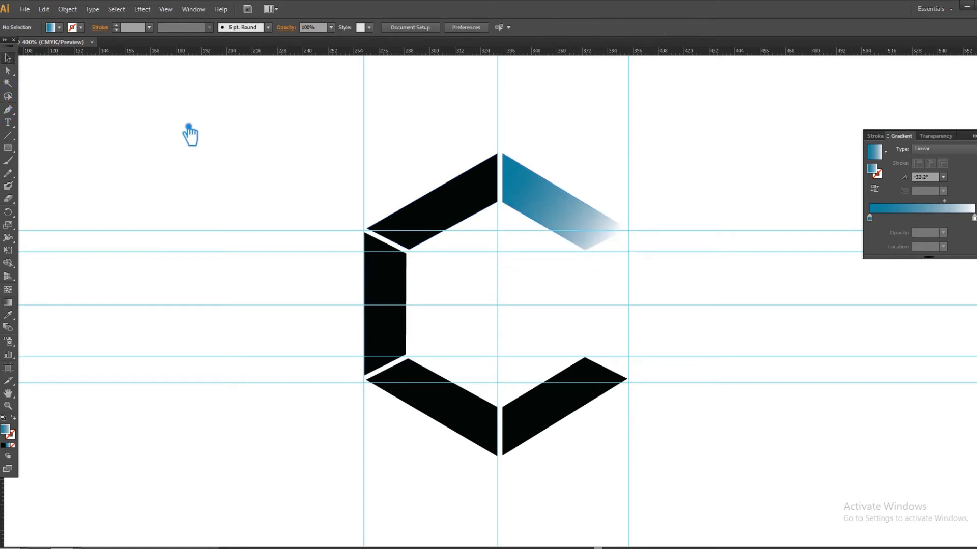
Move the upper-right segment's gradient midpoint to about 64.6% and recolour its white end stop light blue (B0F4FF)
{"action": "left_click", "coordinate": [464, 207]}
{"action": "left_click", "coordinate": [591, 207]}
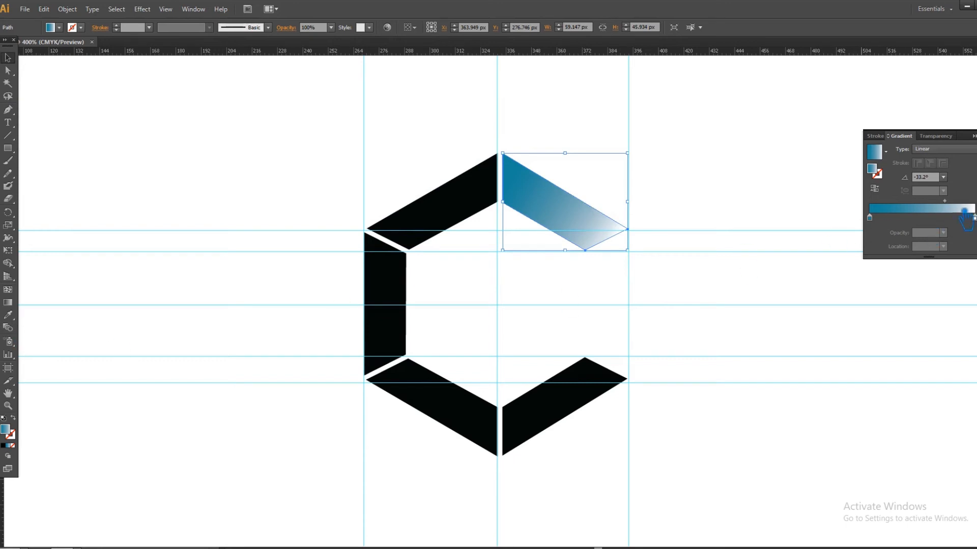
{"action": "left_click_drag", "start_coordinate": [945, 202], "coordinate": [938, 202]}
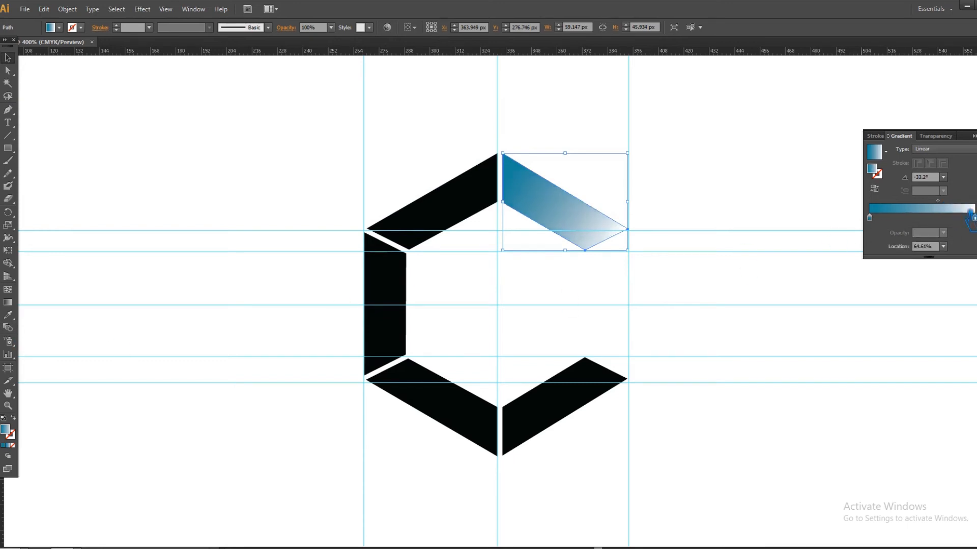
{"action": "double_click", "coordinate": [880, 173]}
{"action": "left_click_drag", "start_coordinate": [587, 204], "coordinate": [572, 183]}
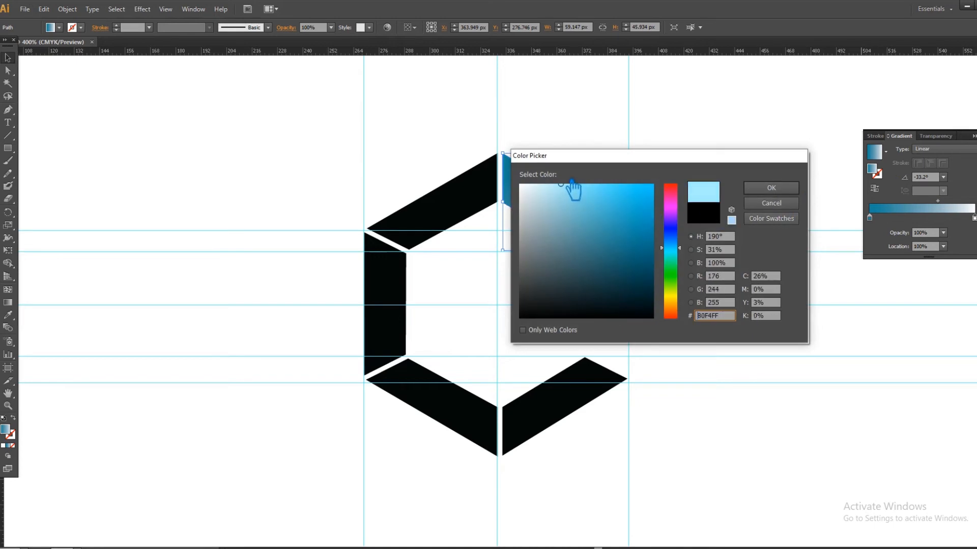
{"action": "left_click", "coordinate": [771, 187]}
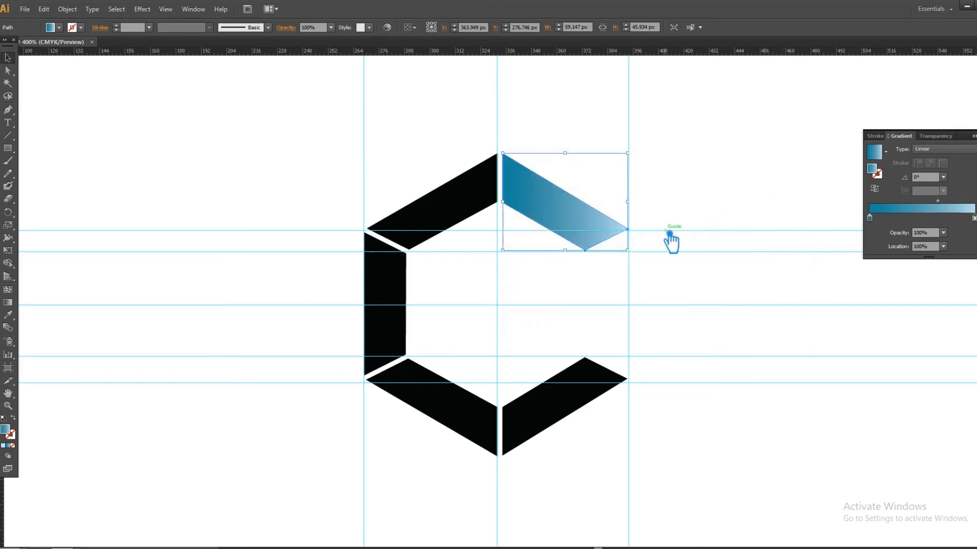
Move the gradient's blue start stop to about 23% and its midpoint to about 58.8%
{"action": "left_click_drag", "start_coordinate": [869, 218], "coordinate": [894, 218]}
{"action": "left_click_drag", "start_coordinate": [958, 206], "coordinate": [944, 207]}
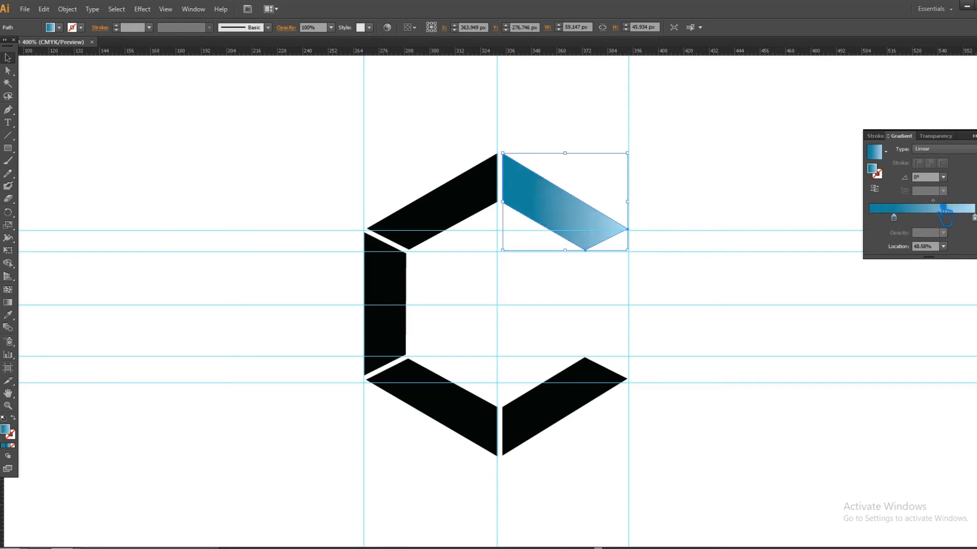
{"action": "left_click_drag", "start_coordinate": [950, 210], "coordinate": [951, 210]}
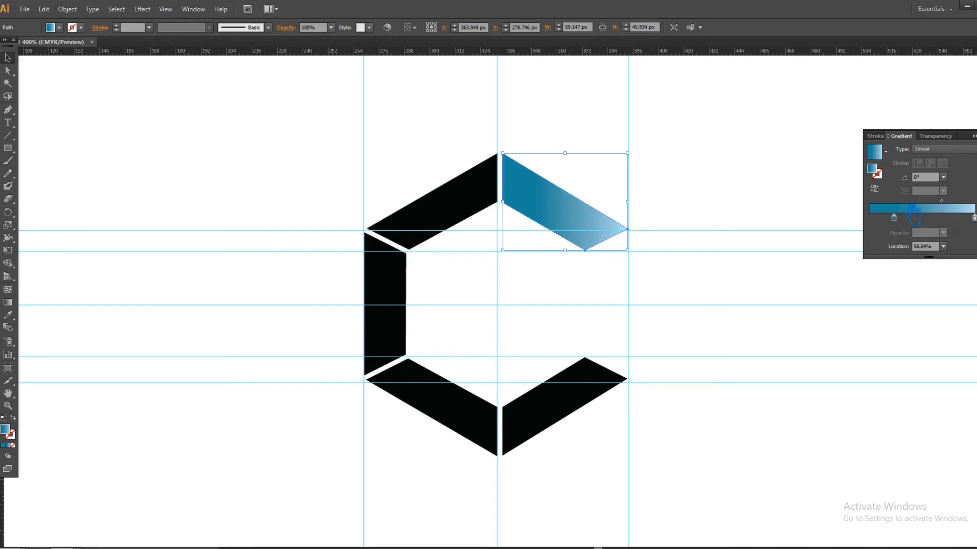
Recolour the gradient's start stop dark teal (RGB 21, 95, 107) and move it back to about 1%
{"action": "left_click", "coordinate": [895, 218]}
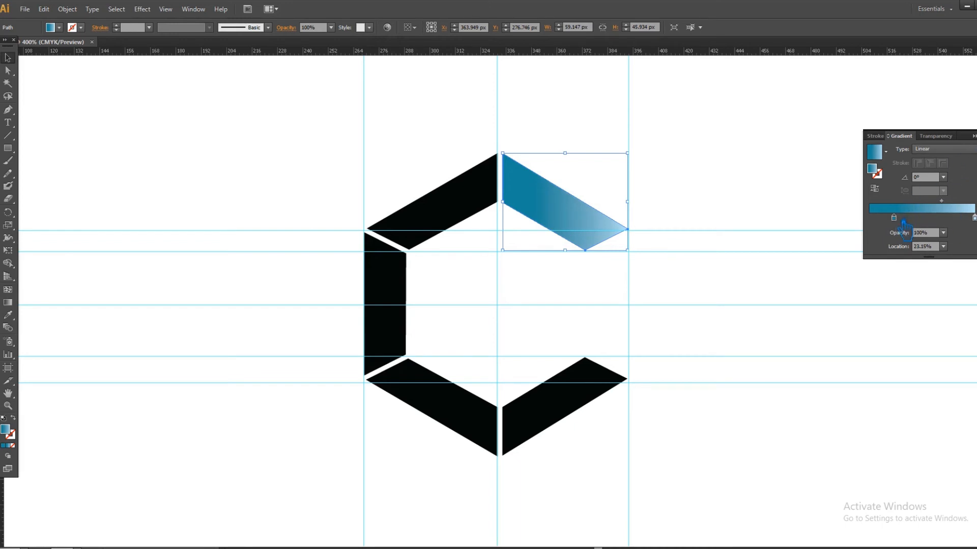
{"action": "double_click", "coordinate": [882, 177]}
{"action": "left_click", "coordinate": [627, 262]}
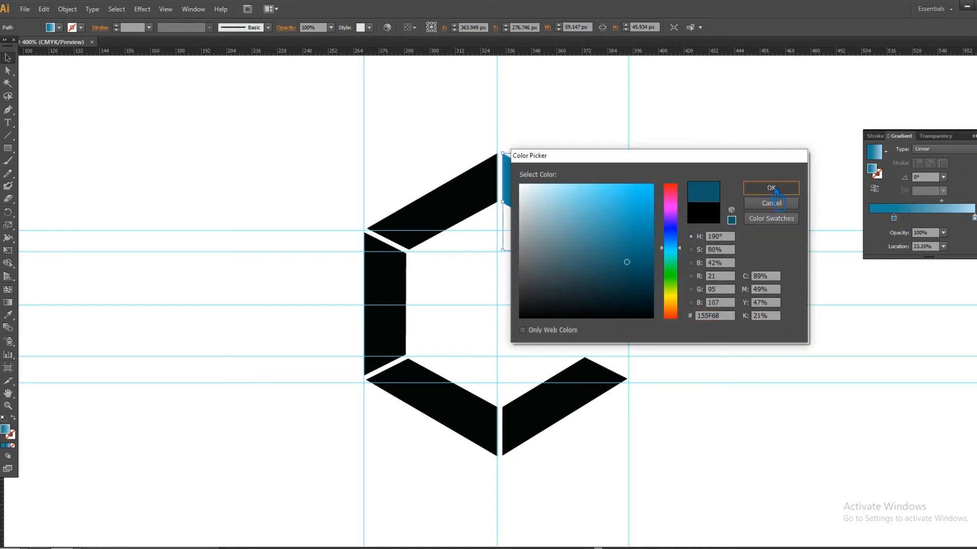
{"action": "left_click", "coordinate": [771, 188]}
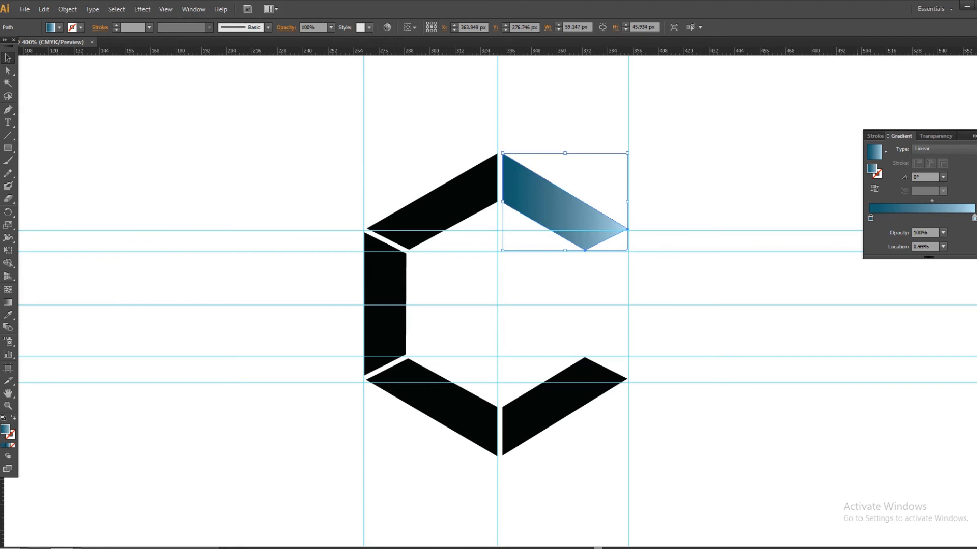
Copy the teal-to-light-blue gradient onto the upper-left and vertical segments with the Eyedropper
{"action": "left_click", "coordinate": [455, 230]}
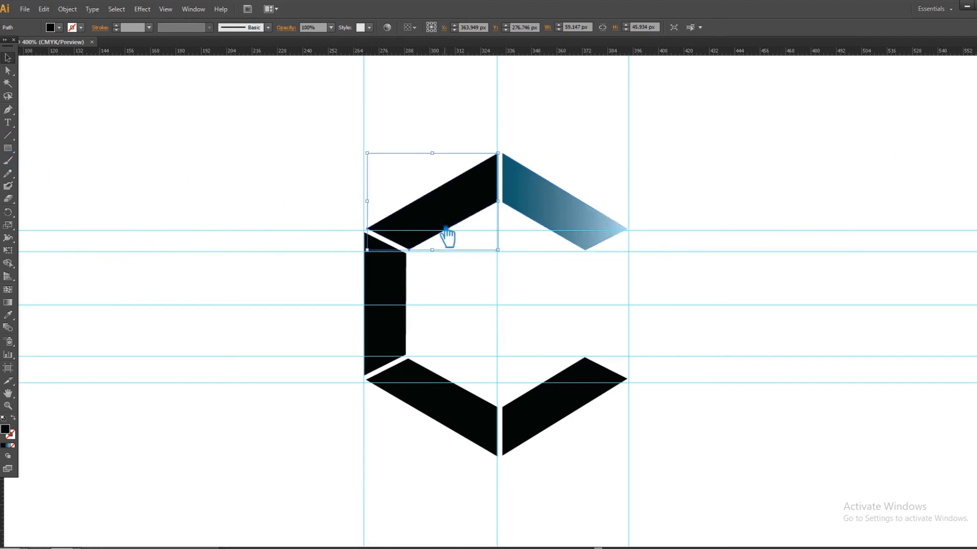
{"action": "left_click", "coordinate": [572, 207]}
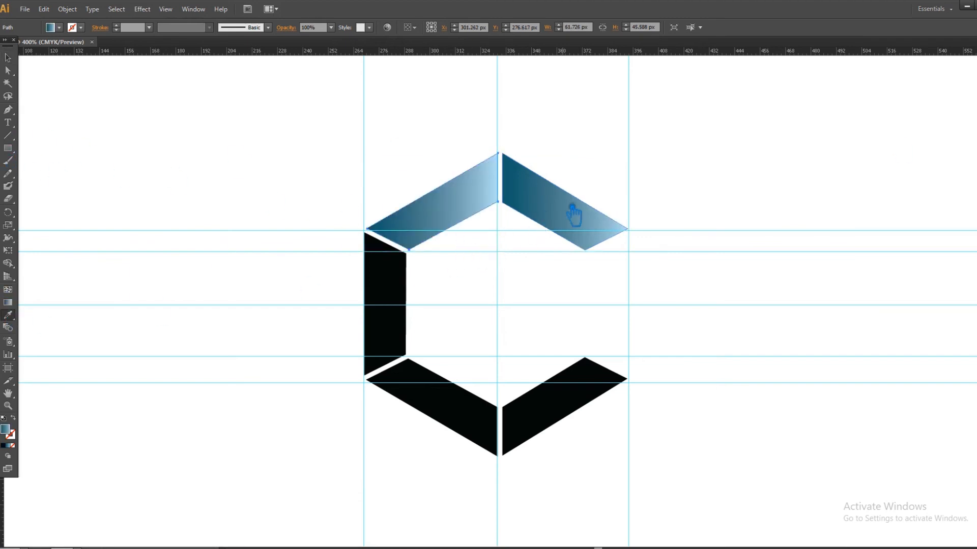
{"action": "left_click", "coordinate": [8, 58]}
{"action": "left_click", "coordinate": [405, 309]}
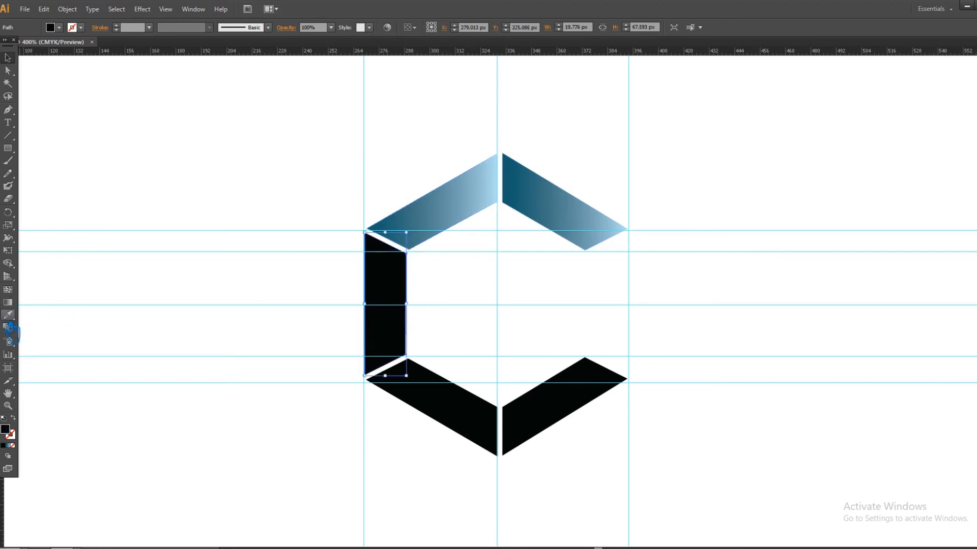
{"action": "left_click", "coordinate": [439, 229]}
Apply the same gradient to the lower-left and lower-right segments with the Eyedropper
{"action": "left_click", "coordinate": [8, 58]}
{"action": "left_click", "coordinate": [464, 401]}
{"action": "left_click", "coordinate": [7, 315]}
{"action": "left_click", "coordinate": [389, 307]}
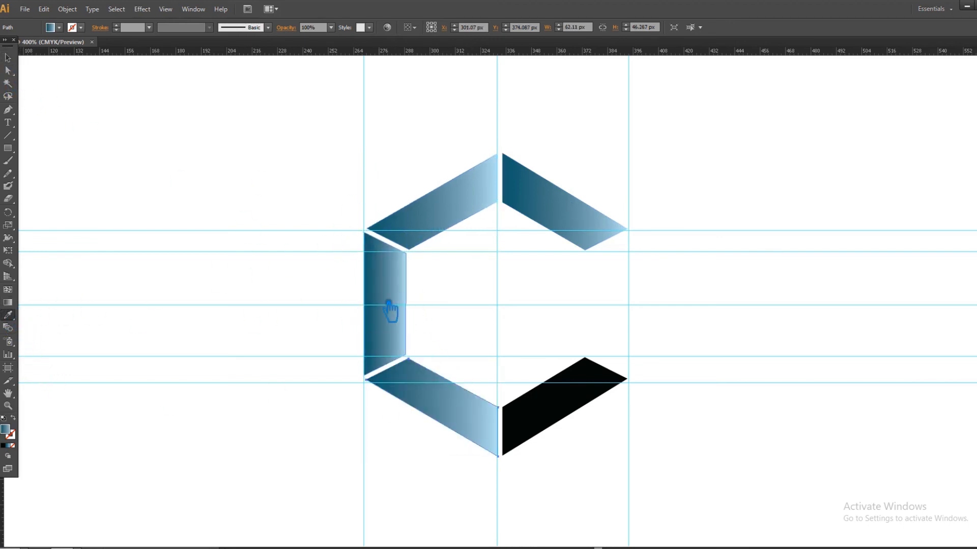
{"action": "left_click", "coordinate": [8, 58]}
{"action": "left_click", "coordinate": [582, 397]}
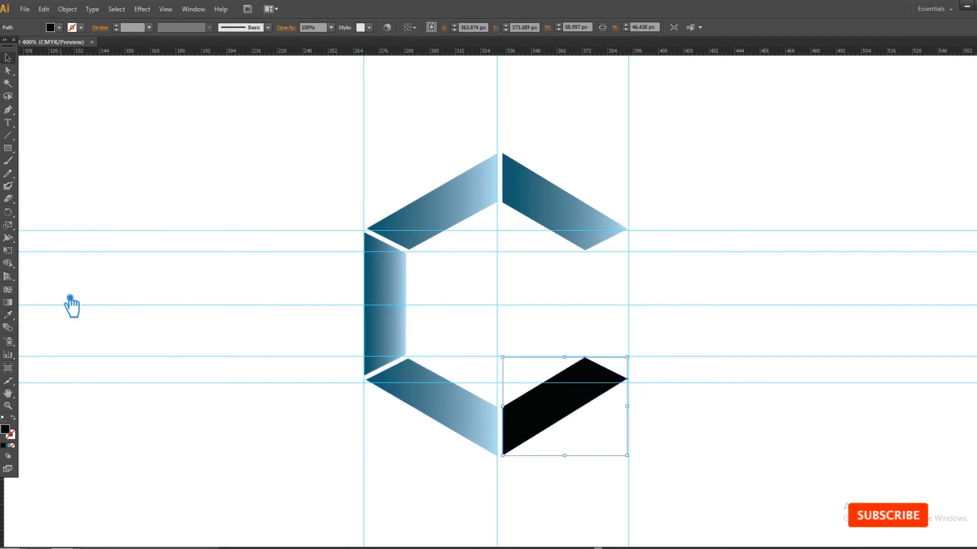
{"action": "left_click", "coordinate": [7, 315]}
{"action": "left_click", "coordinate": [589, 236]}
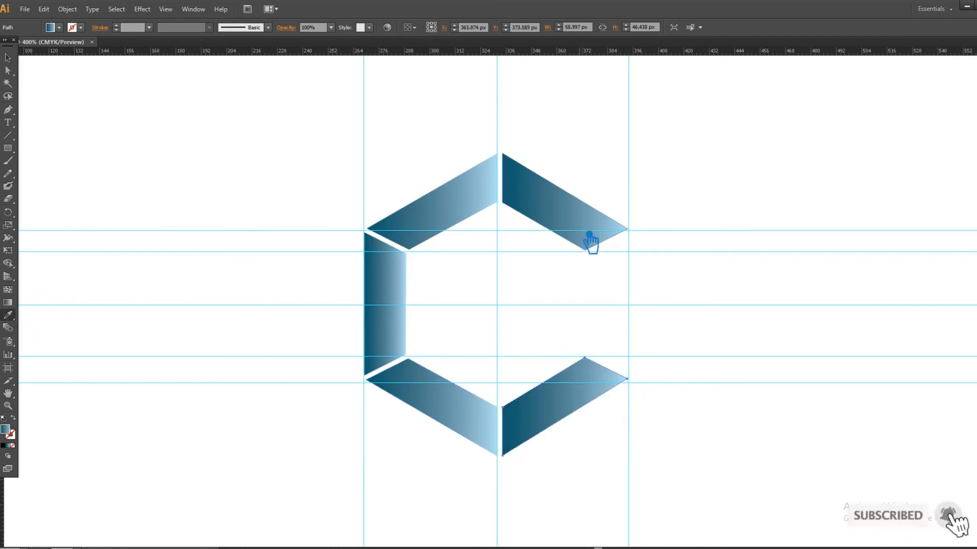
Deselect the segments and display the finished logo enlarged in full screen without guides
{"action": "left_click", "coordinate": [8, 58]}
{"action": "left_click", "coordinate": [705, 220]}
{"action": "left_click_drag", "start_coordinate": [659, 455], "coordinate": [628, 422]}
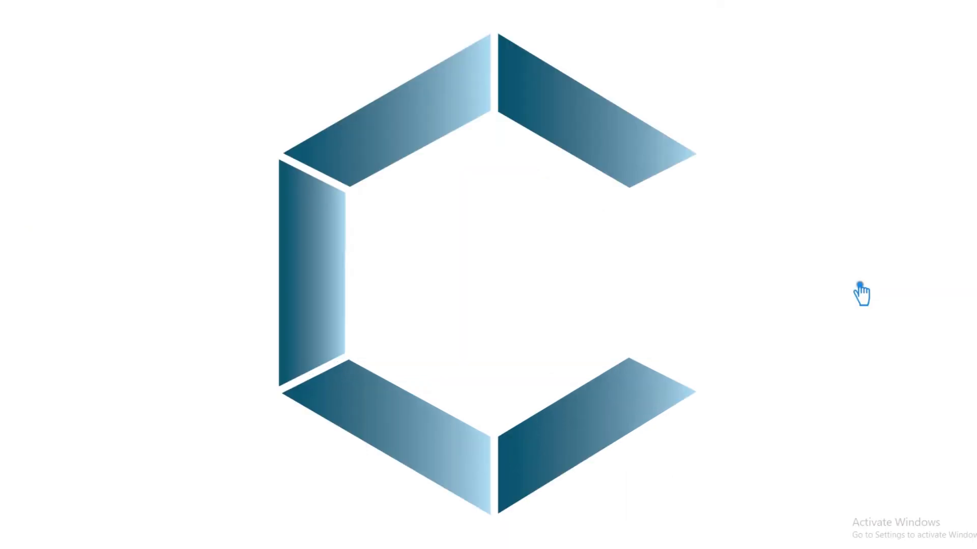